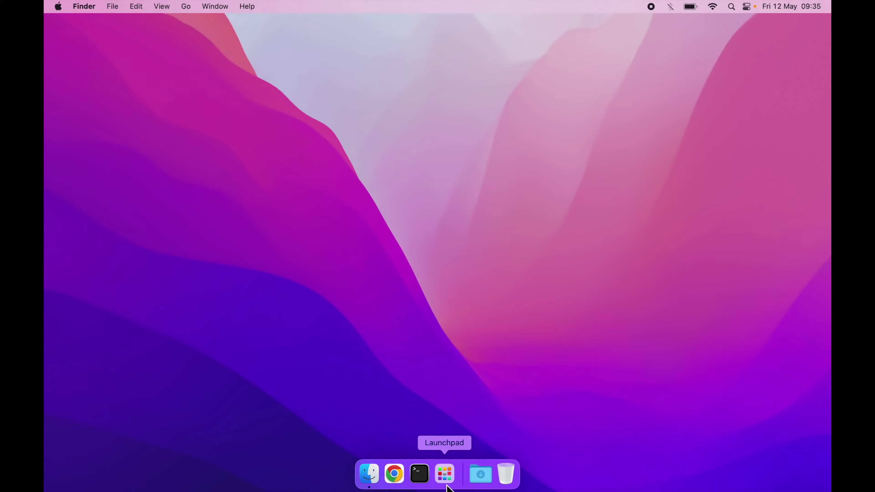
Launch the App Store, search for 'microsoft remote desktop', and open the Microsoft Remote Desktop result.
{"action": "left_click", "coordinate": [446, 483]}
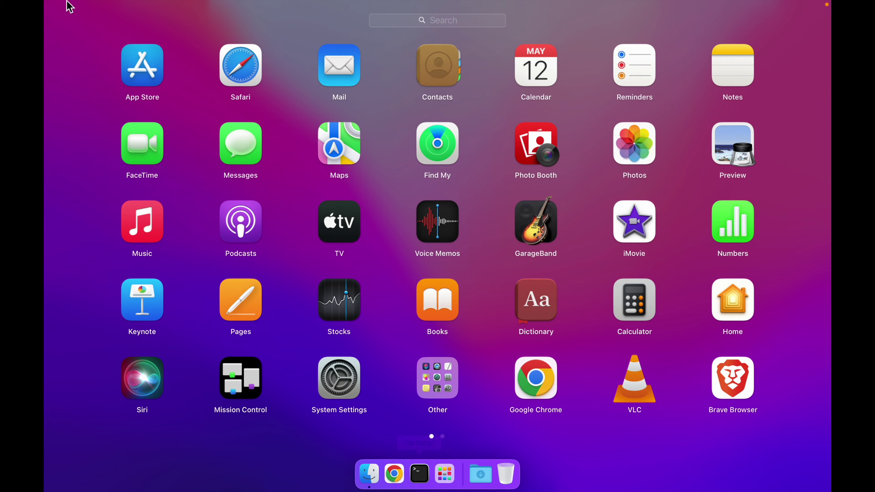
{"action": "left_click", "coordinate": [142, 72]}
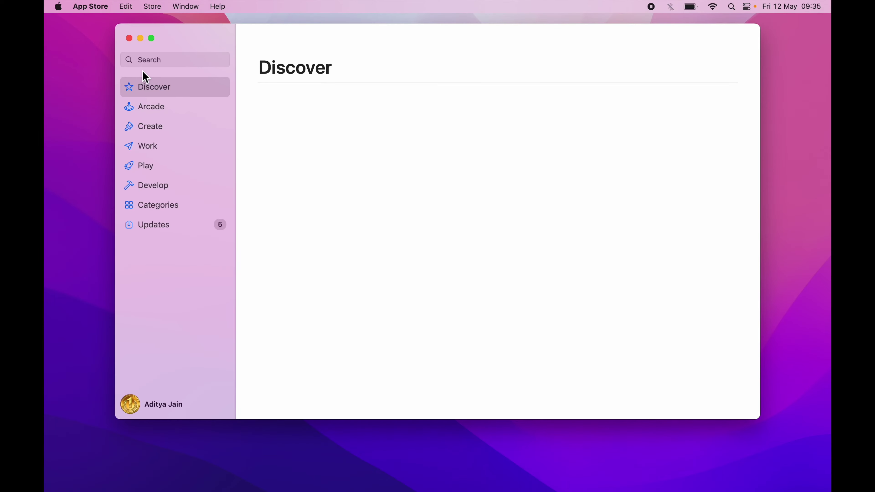
{"action": "left_click", "coordinate": [171, 60]}
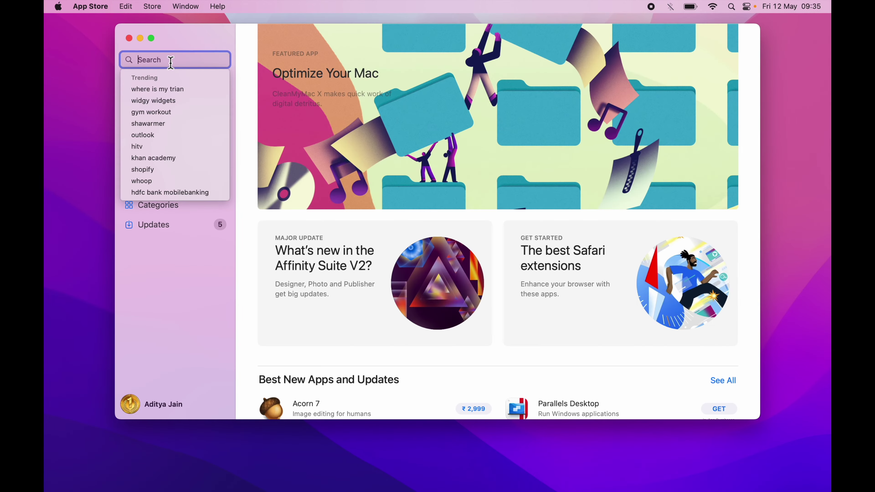
{"action": "type", "text": "microsoft remote d"}
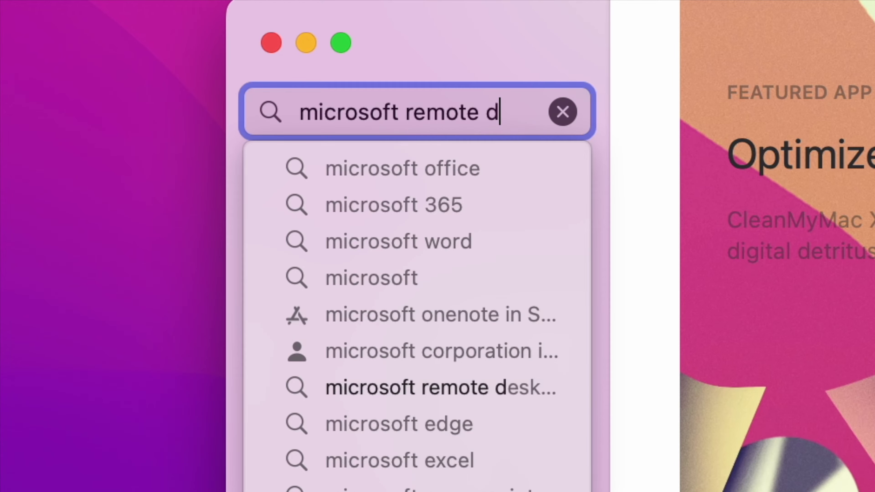
{"action": "type", "text": "esktop"}
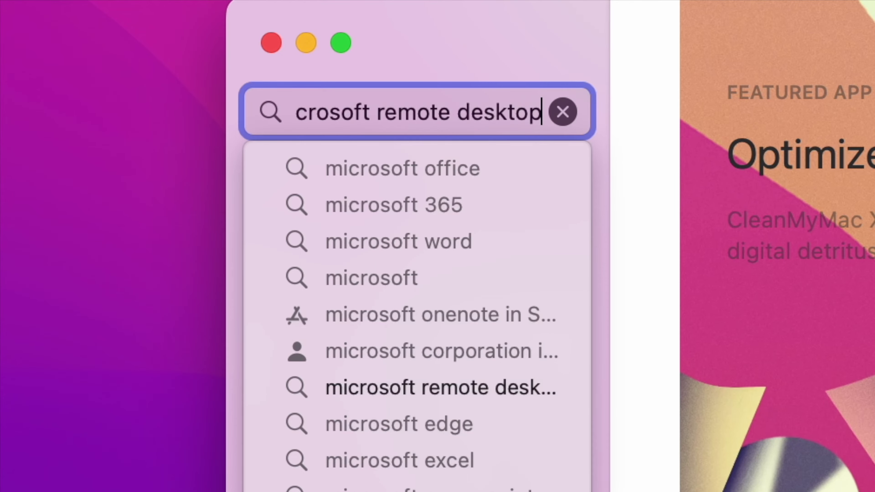
{"action": "key", "text": "Return"}
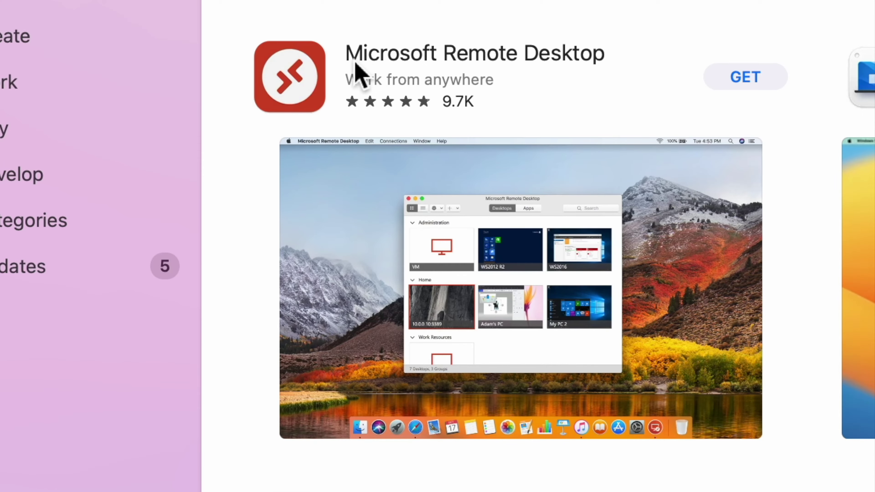
{"action": "left_click", "coordinate": [545, 65]}
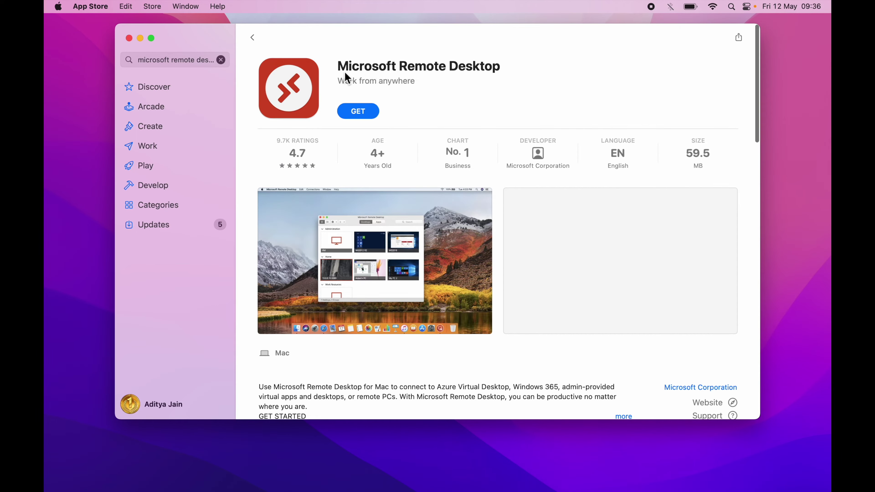
Get and install the free Microsoft Remote Desktop app, then launch it.
{"action": "left_click", "coordinate": [366, 111]}
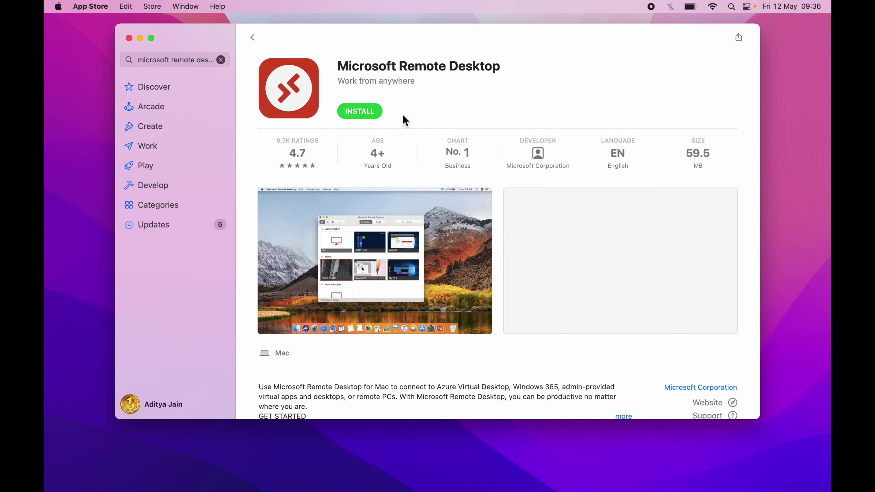
{"action": "left_click", "coordinate": [377, 115]}
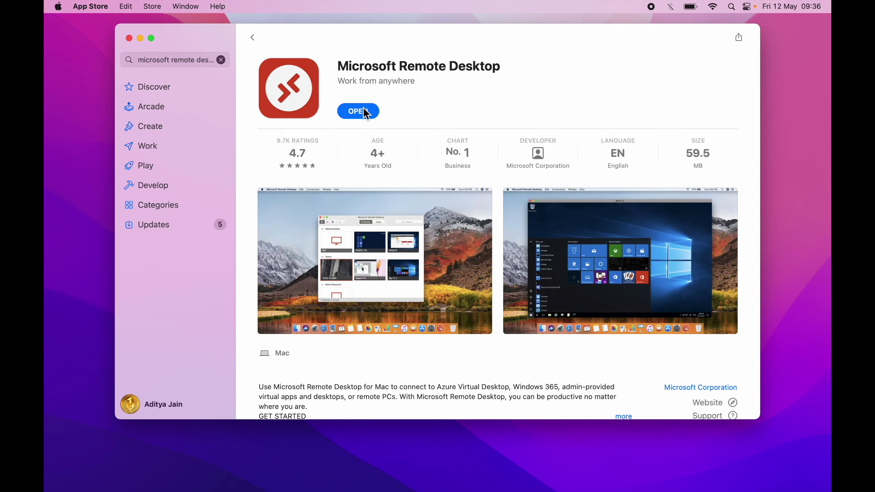
{"action": "left_click", "coordinate": [365, 113]}
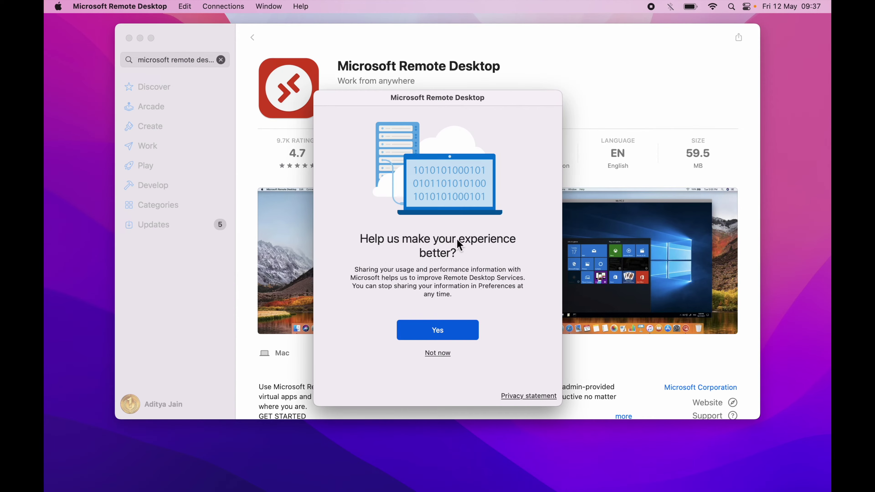
Decline sharing usage data and grant the app microphone and camera access.
{"action": "left_click", "coordinate": [438, 353]}
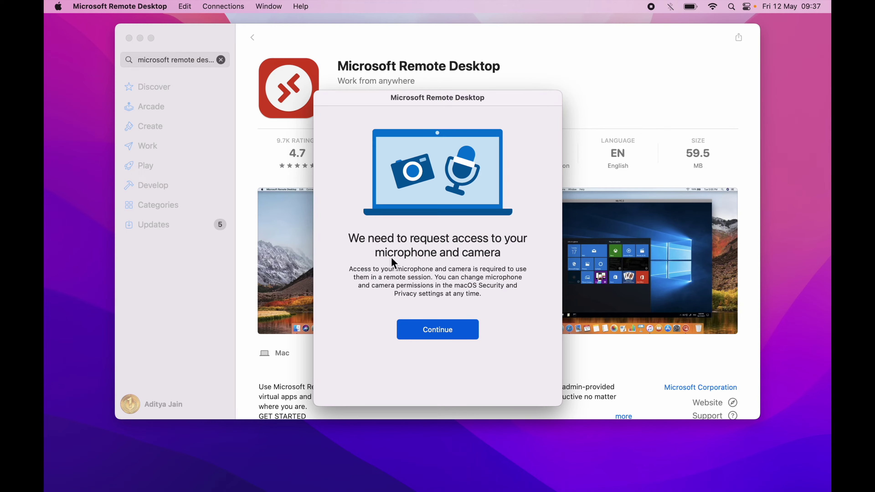
{"action": "left_click", "coordinate": [444, 330]}
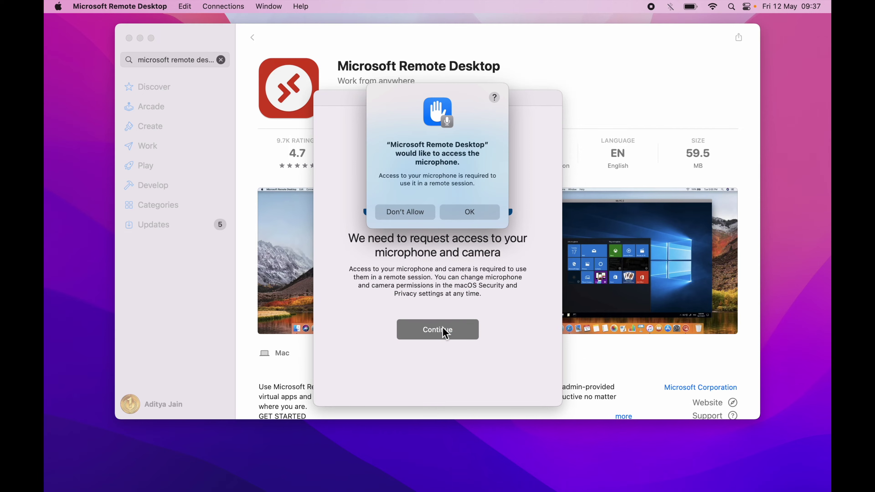
{"action": "left_click", "coordinate": [491, 213]}
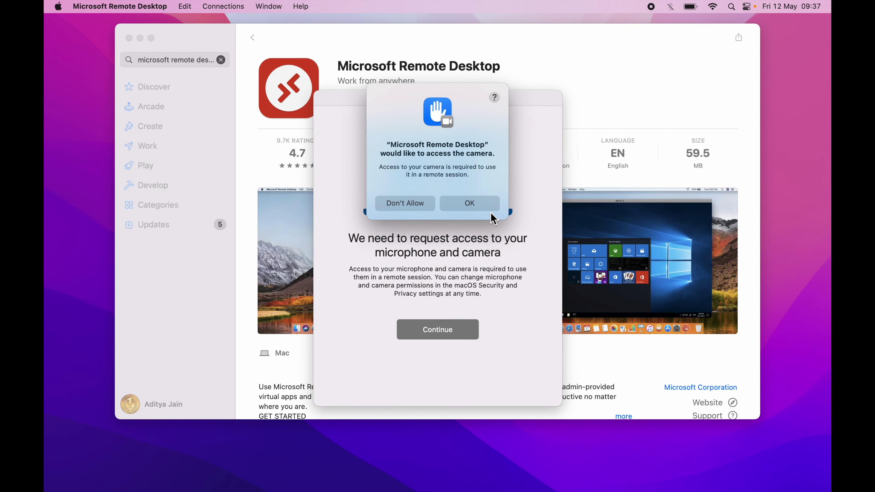
{"action": "left_click", "coordinate": [489, 207]}
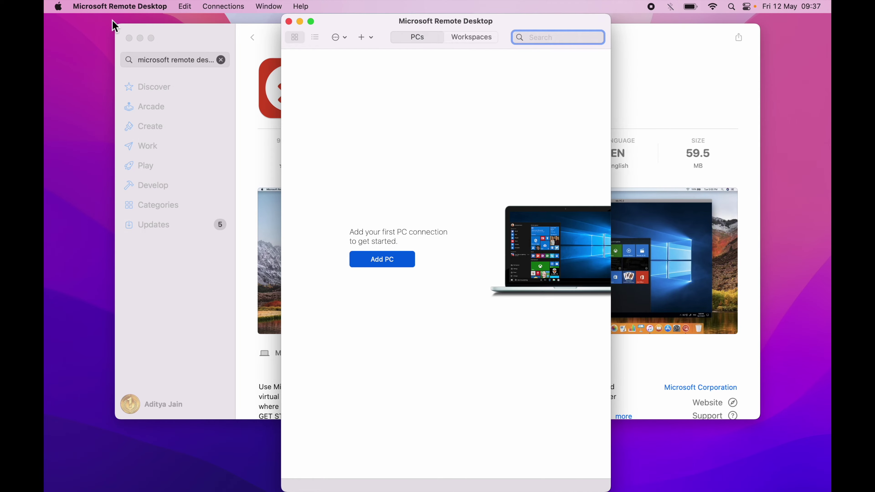
Minimise the App Store and start a new PC entry with PC name 216.58.194.142.
{"action": "left_click", "coordinate": [140, 39]}
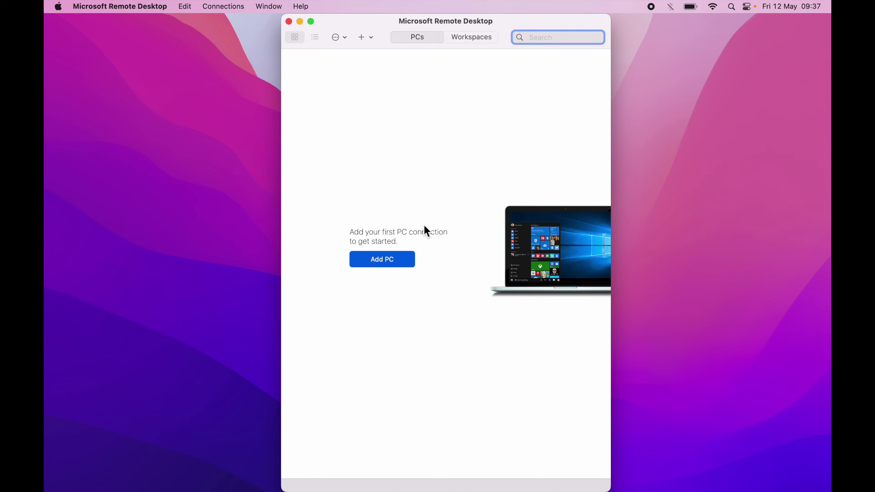
{"action": "left_click", "coordinate": [381, 265]}
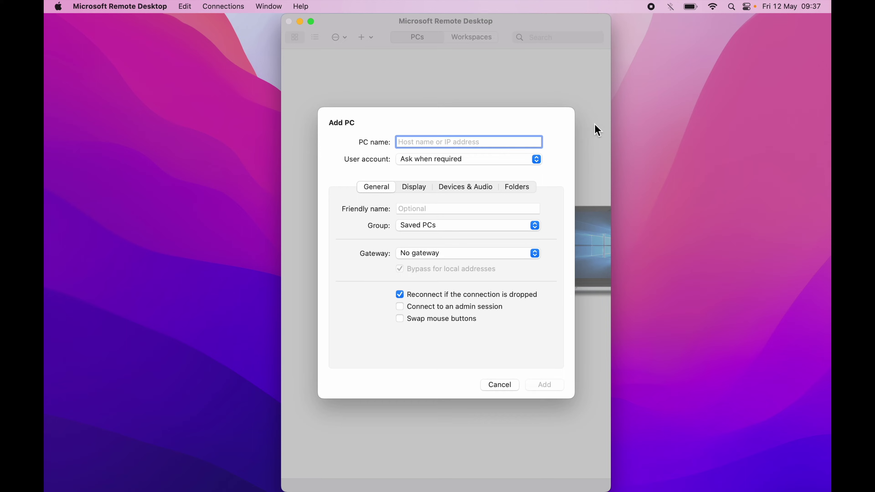
{"action": "type", "text": "216"}
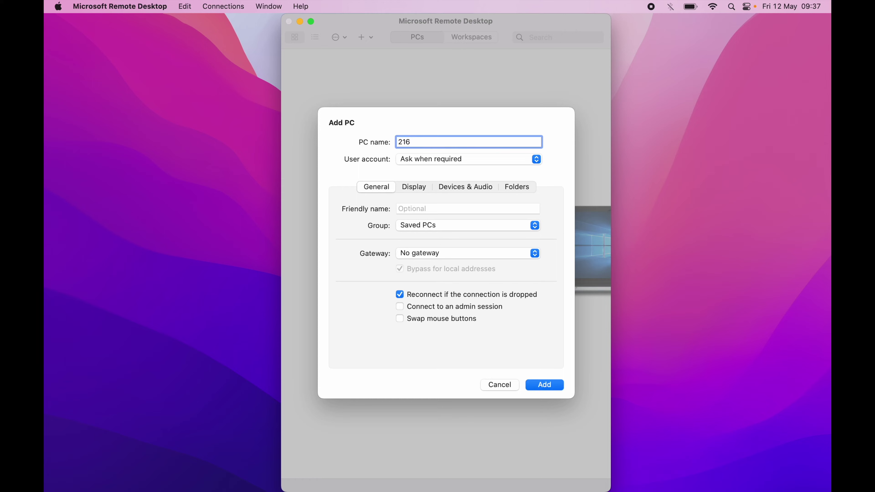
{"action": "type", "text": ".58.194.142"}
{"action": "left_click", "coordinate": [538, 158]}
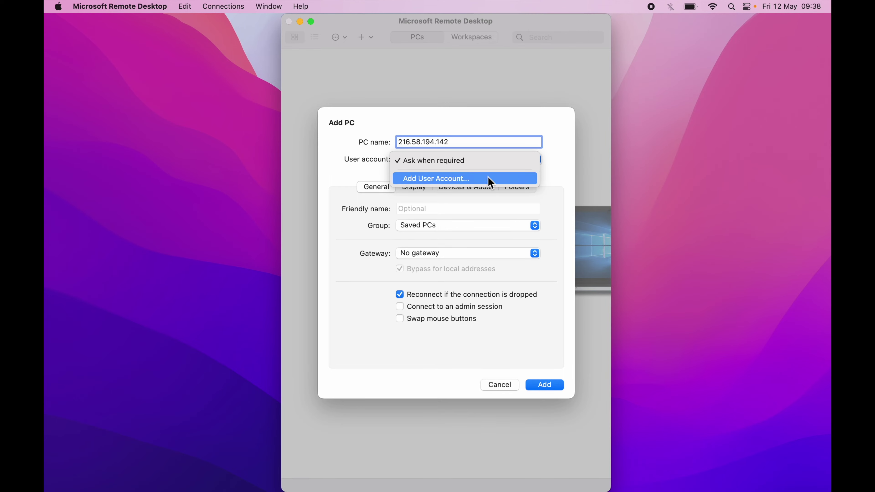
Add a user account with username 'test', its password, and friendly name 'aducators test user'.
{"action": "left_click", "coordinate": [441, 180]}
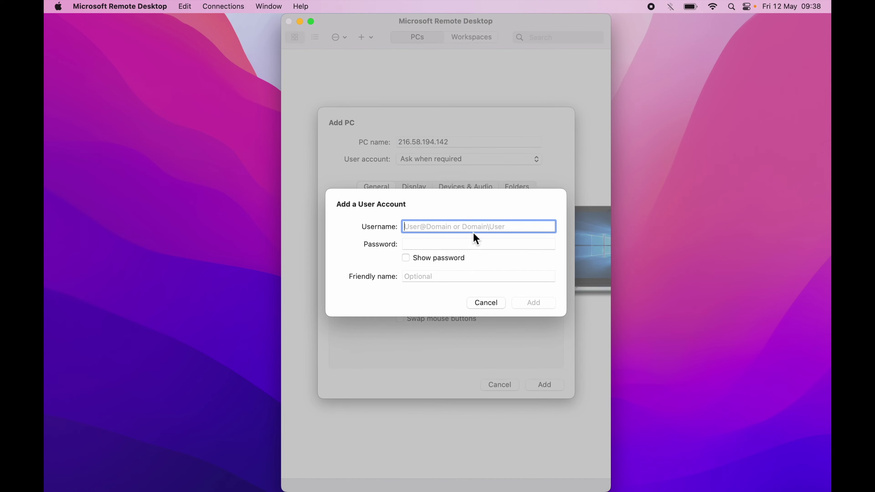
{"action": "type", "text": "test"}
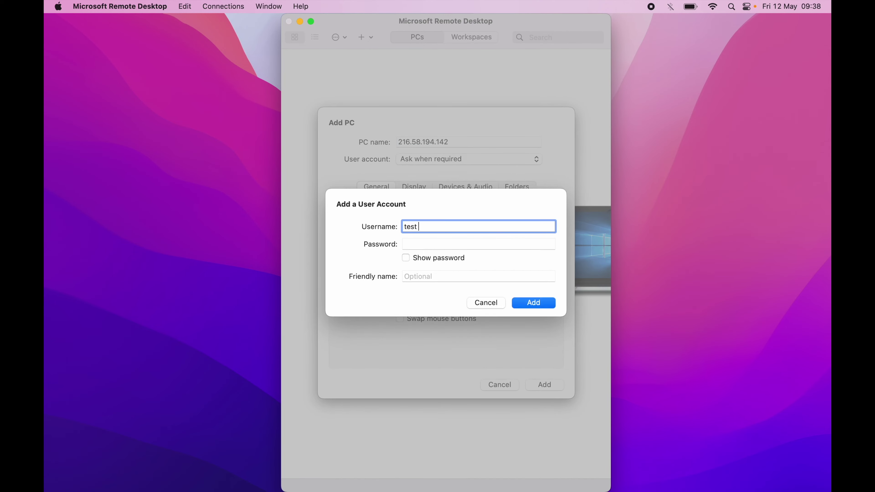
{"action": "left_click", "coordinate": [479, 244]}
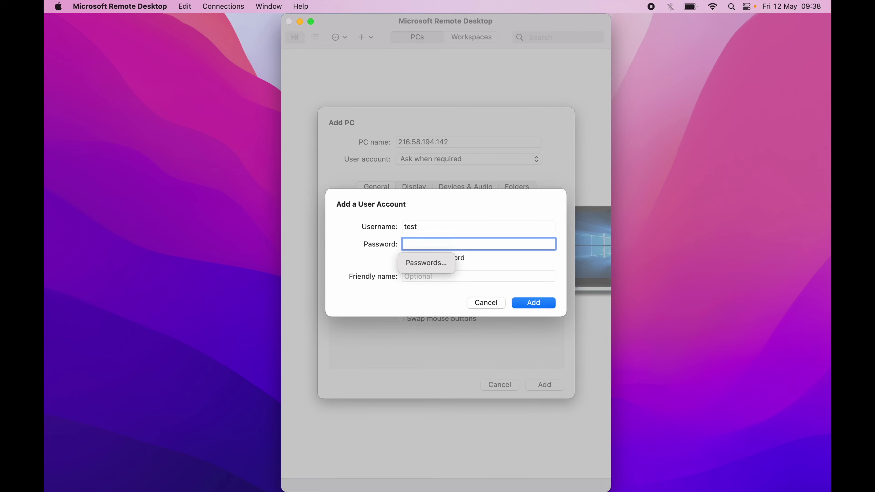
{"action": "type", "text": "********"}
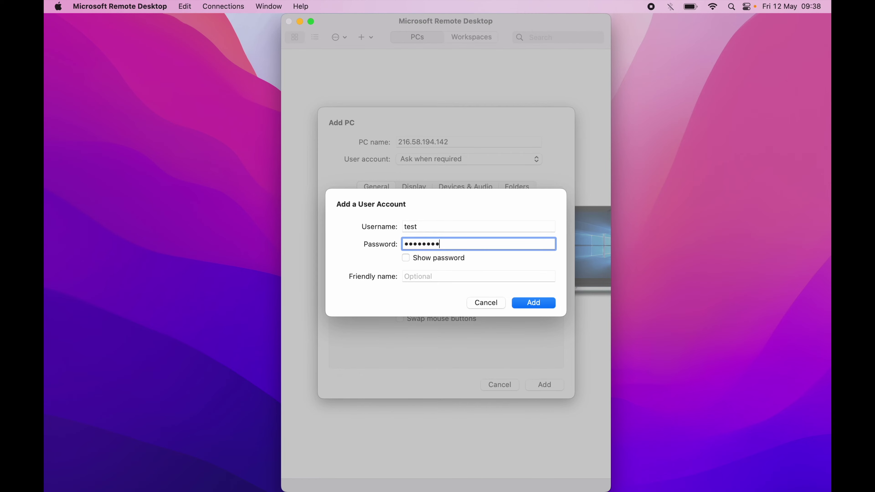
{"action": "left_click", "coordinate": [486, 277]}
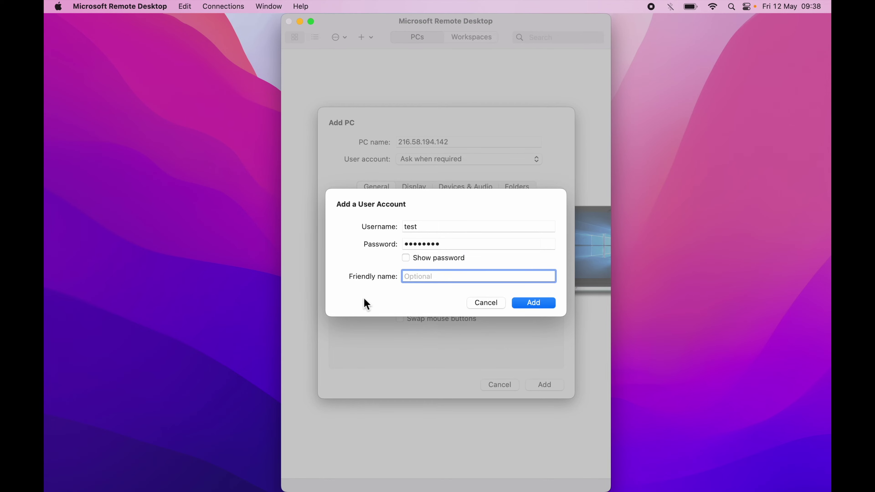
{"action": "type", "text": "aducators test user"}
{"action": "left_click", "coordinate": [534, 304]}
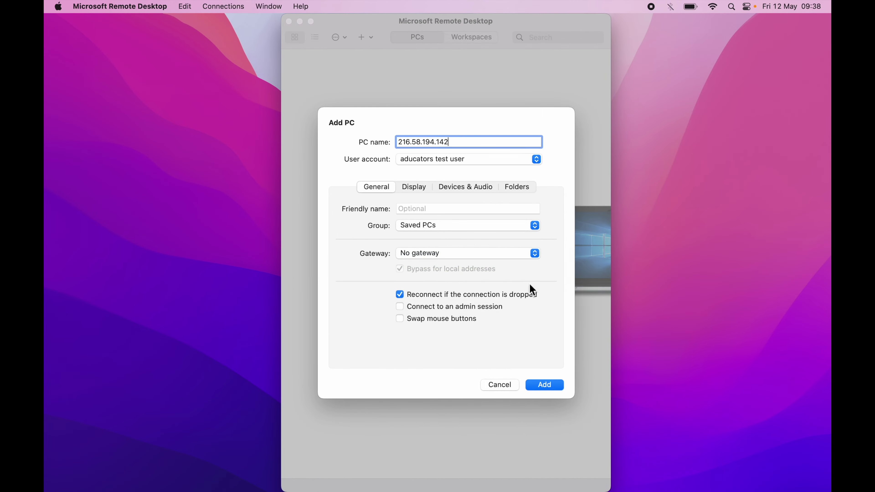
{"action": "left_click", "coordinate": [423, 192]}
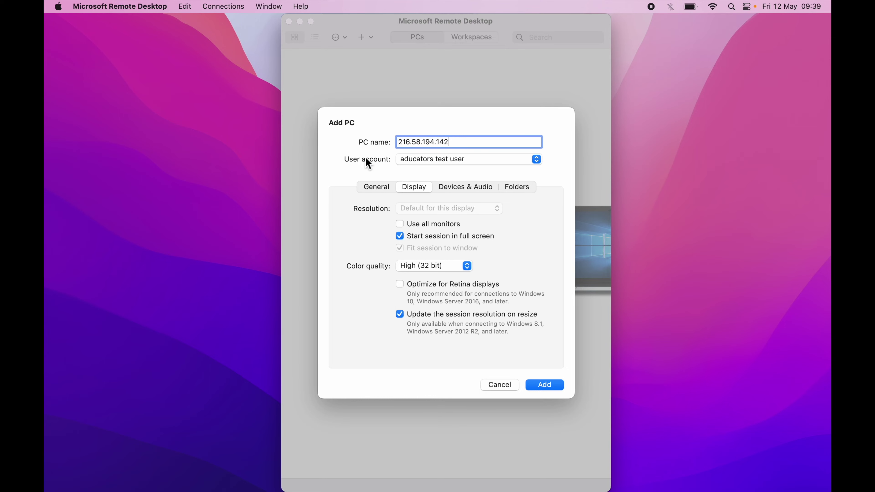
{"action": "left_click", "coordinate": [375, 188]}
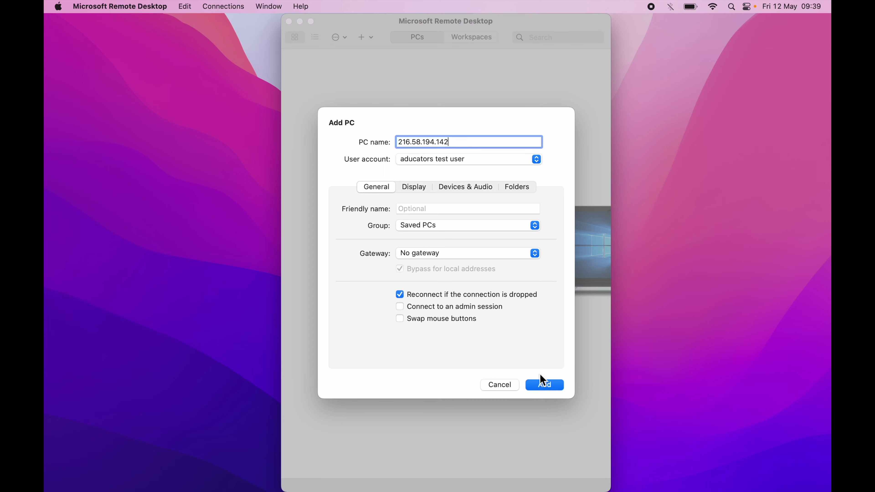
Save the 216.58.194.142 PC, try connecting to it, and dismiss the 0x204 error.
{"action": "left_click", "coordinate": [545, 385]}
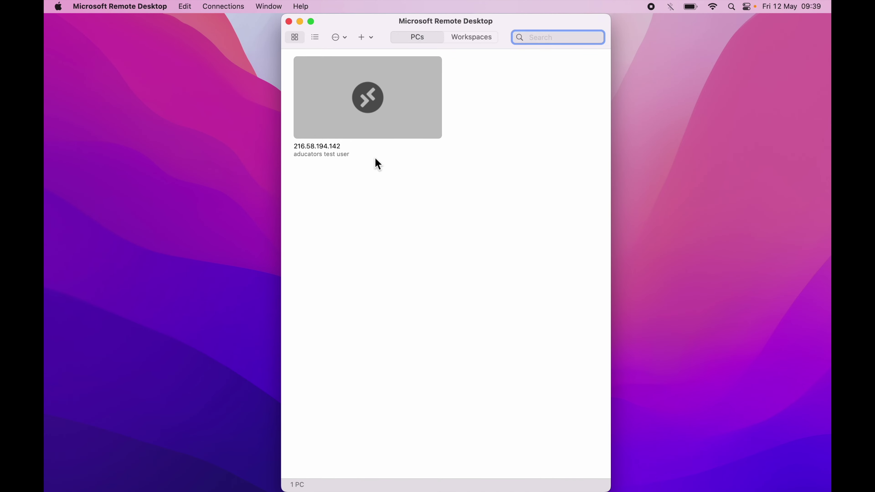
{"action": "right_click", "coordinate": [379, 98]}
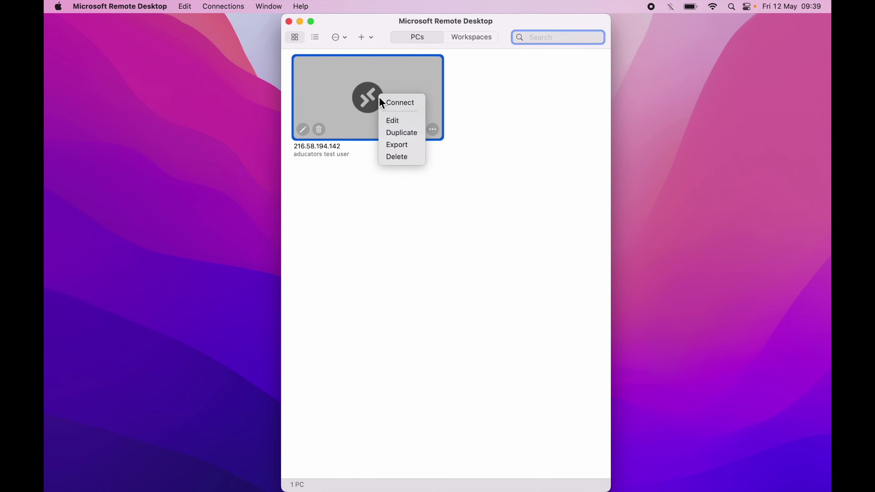
{"action": "left_click", "coordinate": [404, 108]}
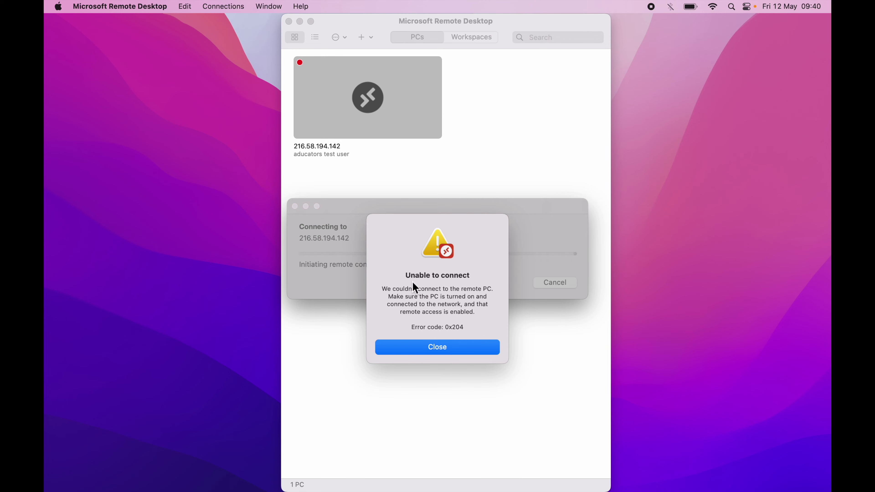
{"action": "left_click", "coordinate": [448, 347]}
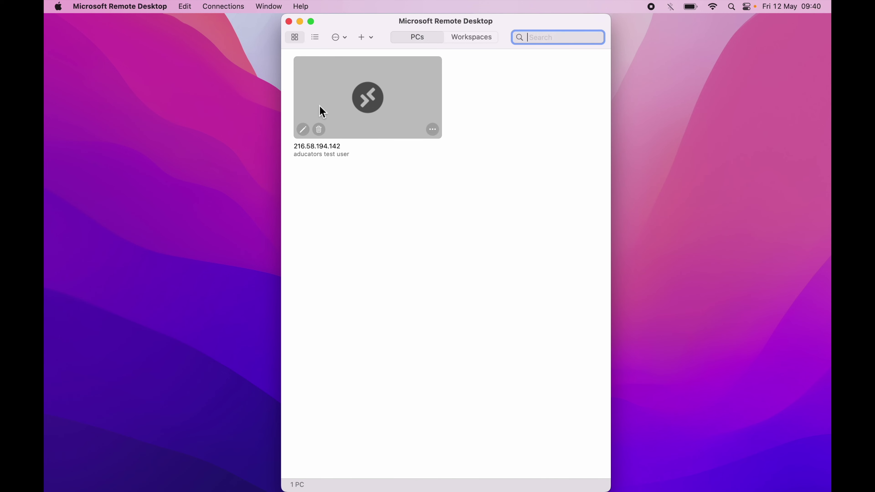
Edit the saved PC's name from 216.58.194.142 to 216.58.194.146 and save it.
{"action": "left_click", "coordinate": [304, 132]}
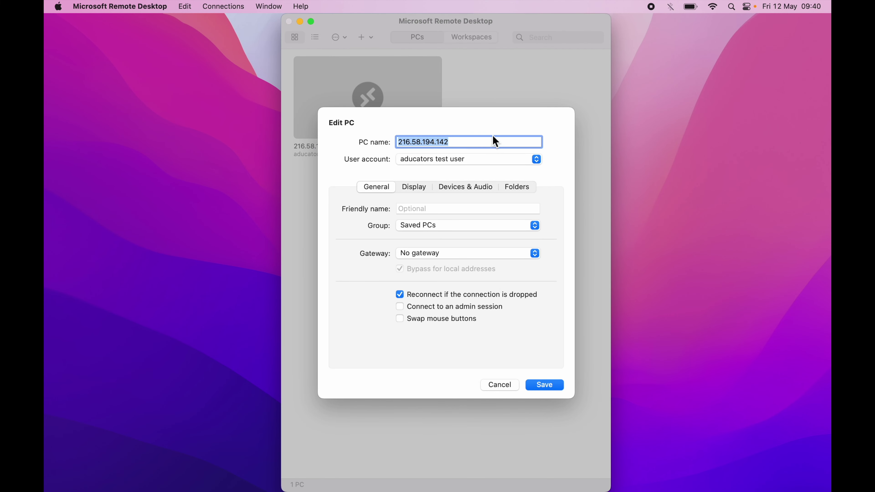
{"action": "left_click", "coordinate": [497, 146]}
{"action": "key", "text": "BackSpace"}
{"action": "type", "text": "6"}
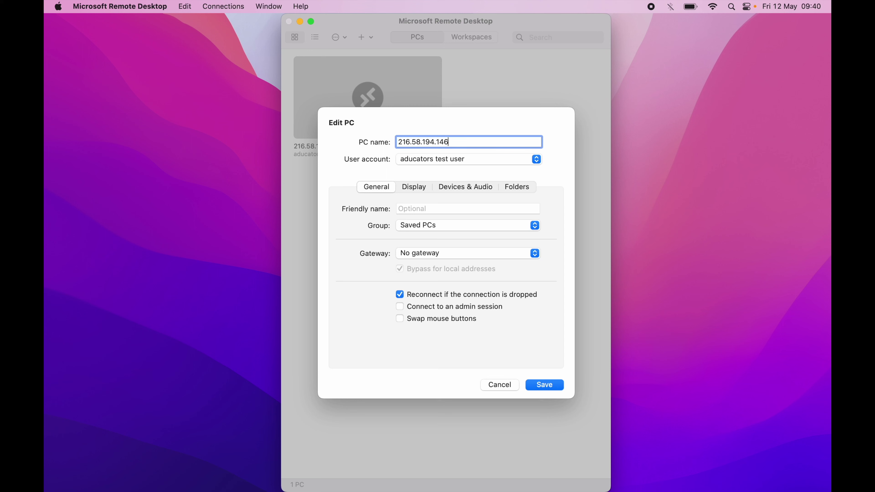
{"action": "left_click", "coordinate": [553, 385]}
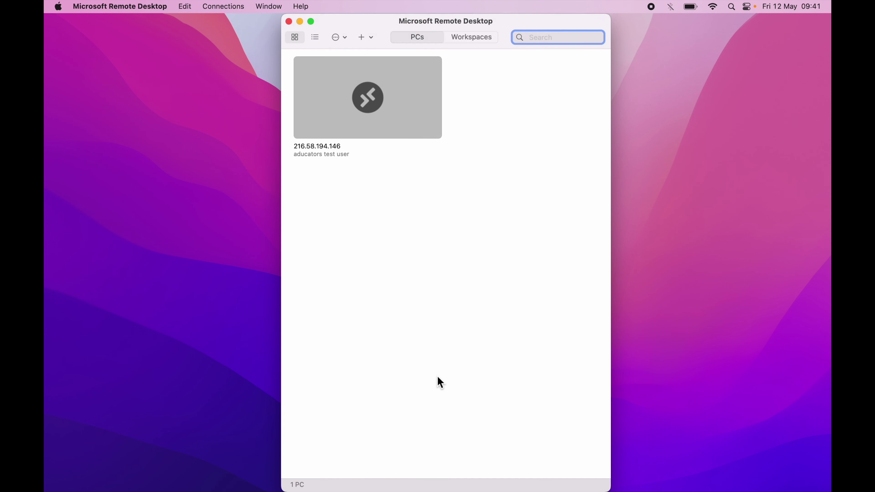